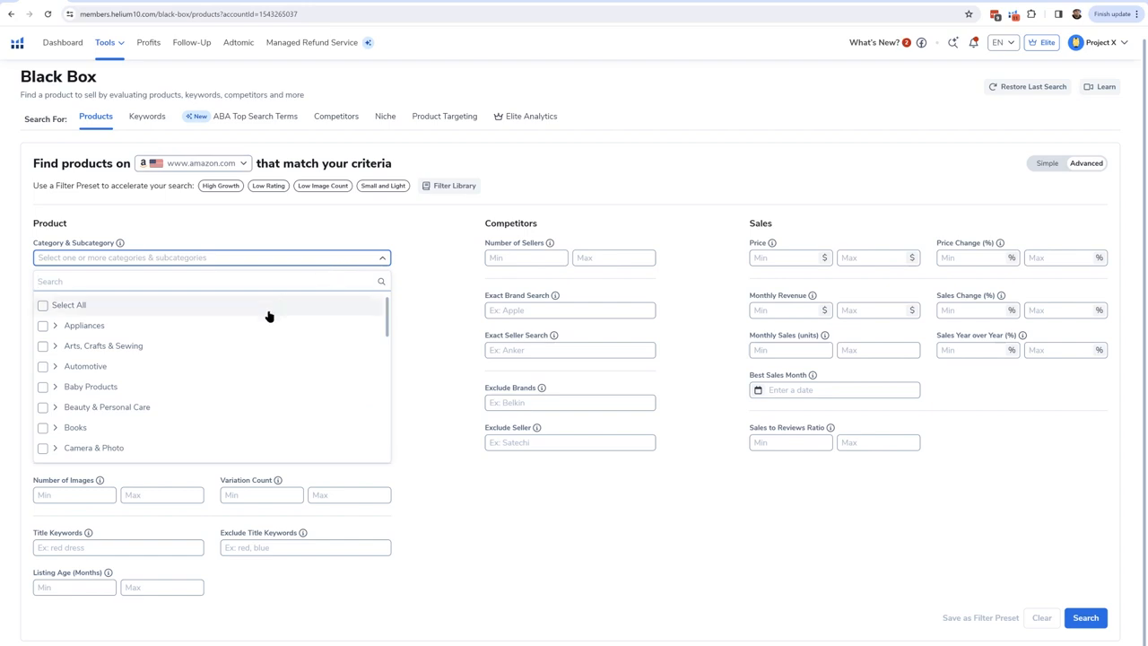
Step: Select the Home & Kitchen, Kitchen & Dining, and Patio, Lawn & Garden categories for the product search
scroll(256, 338, "down", 2)
scroll(257, 340, "down", 4)
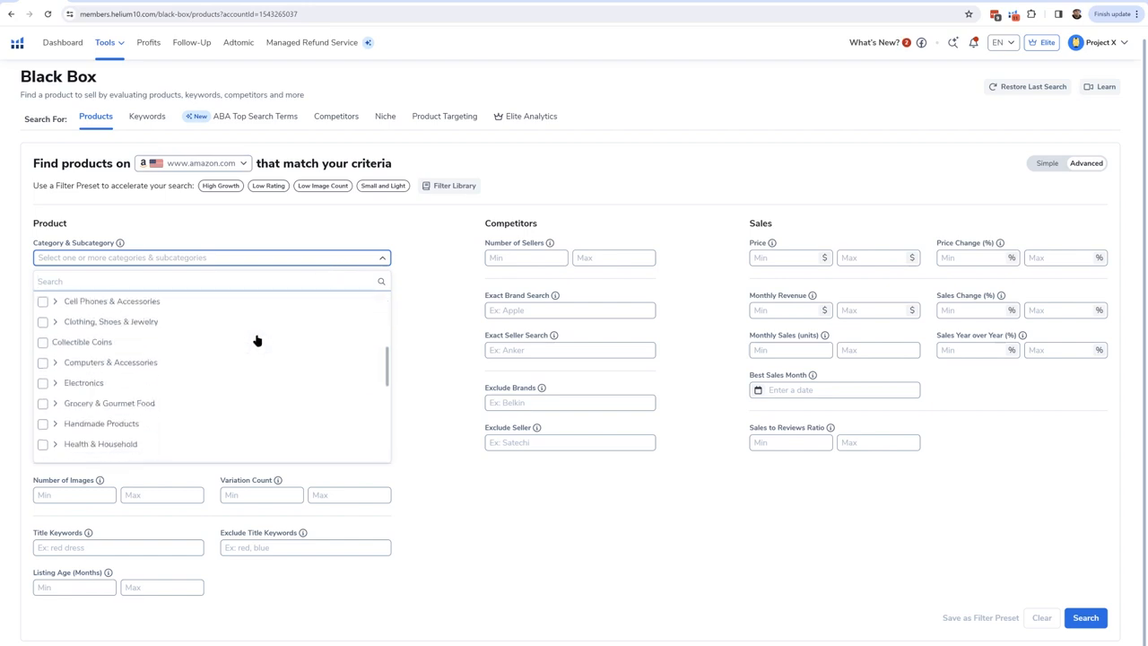
left_click(43, 391)
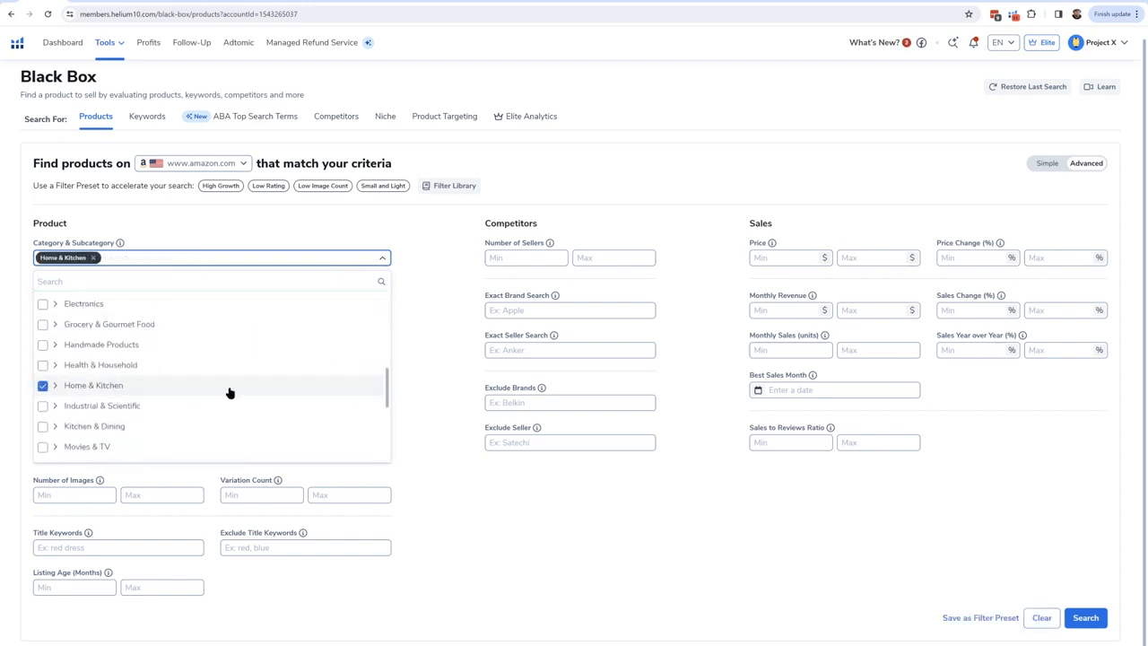
scroll(220, 390, "down", 2)
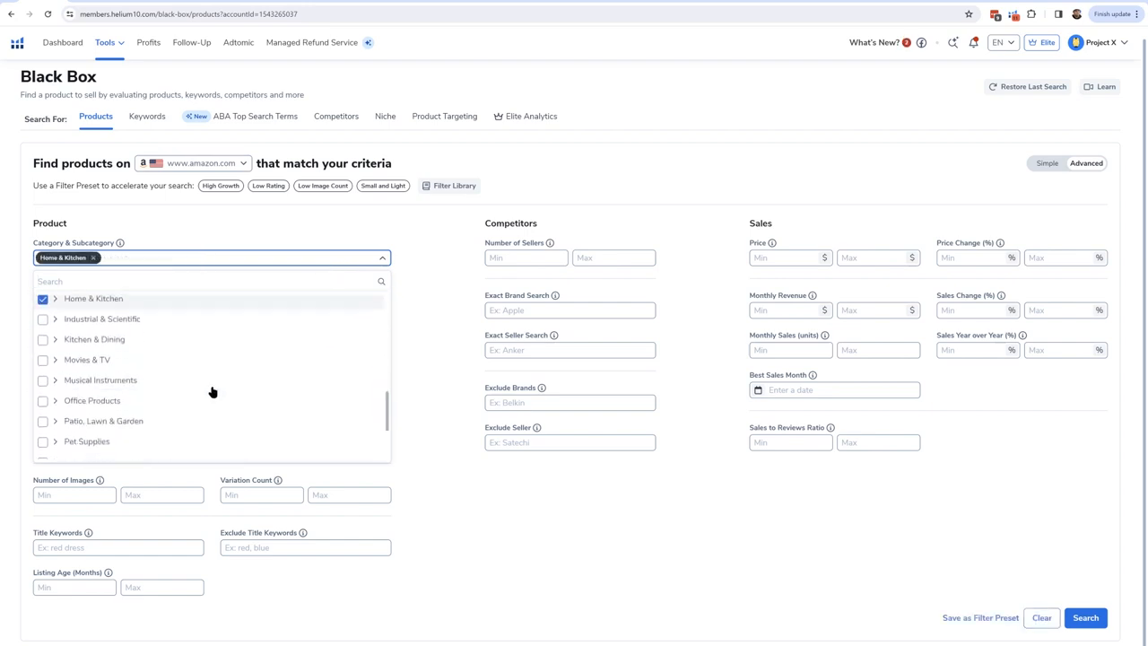
left_click(42, 339)
left_click(42, 421)
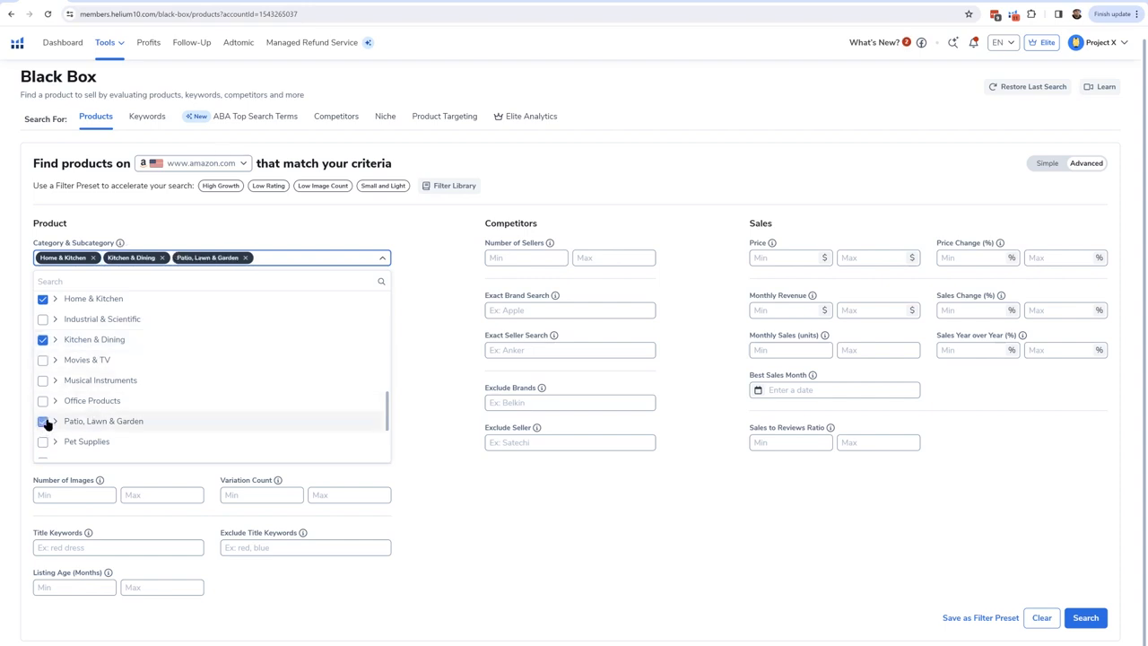
left_click(436, 241)
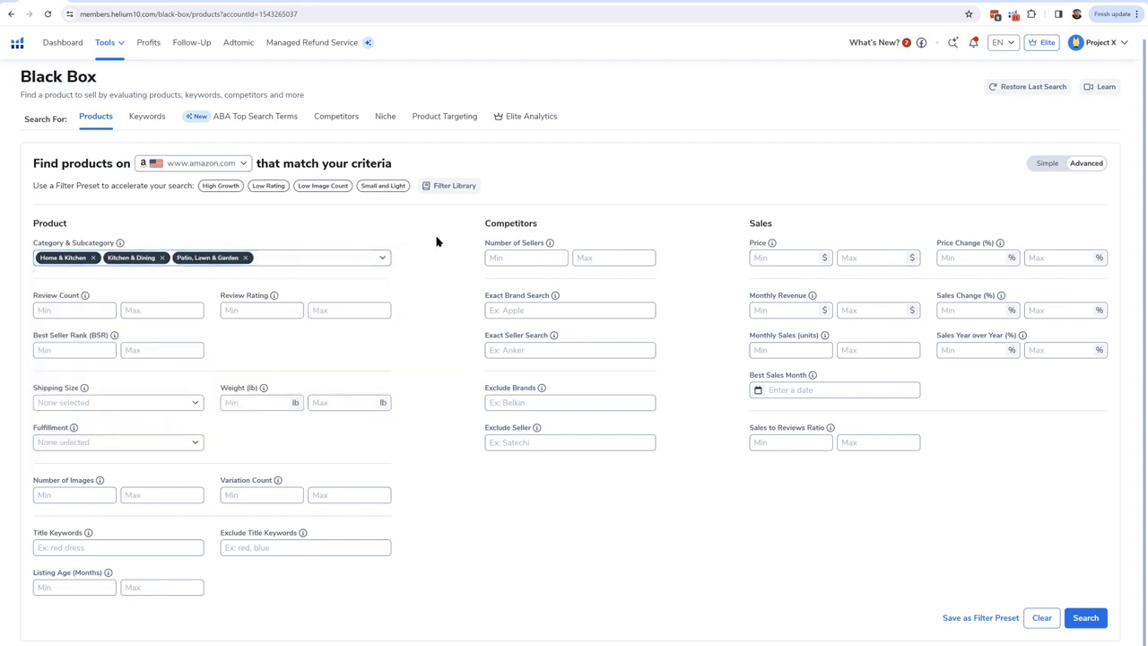
Step: Set the maximum number of sellers to 2 and the monthly sales range to 150–400 units
left_click(589, 260)
type("2")
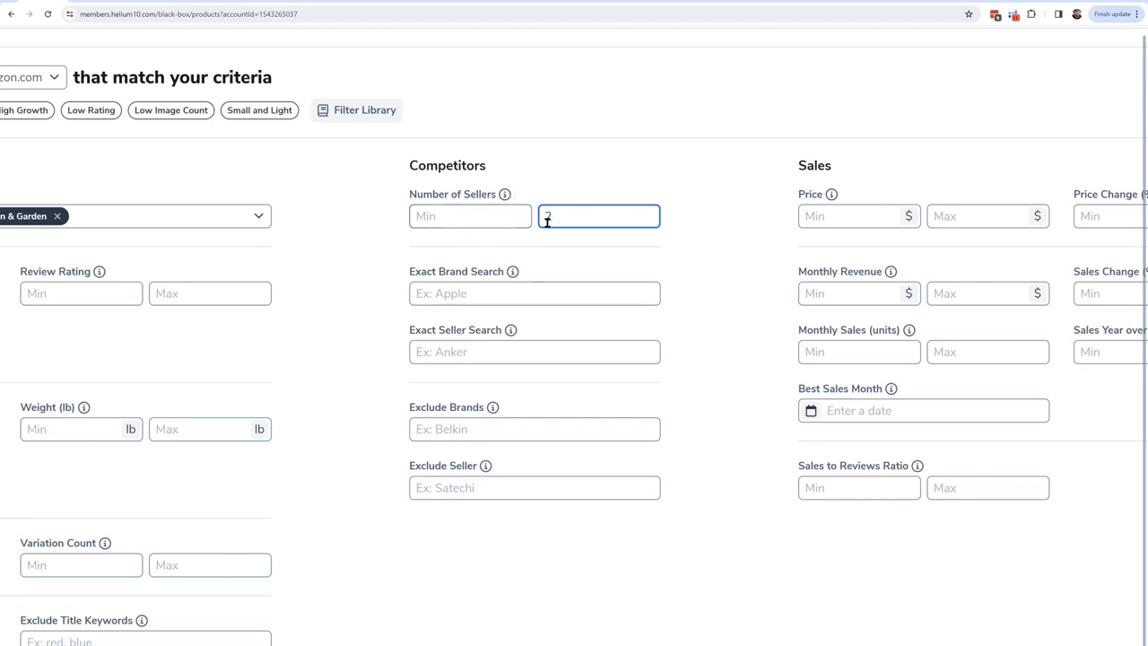
scroll(532, 225, "down", 5)
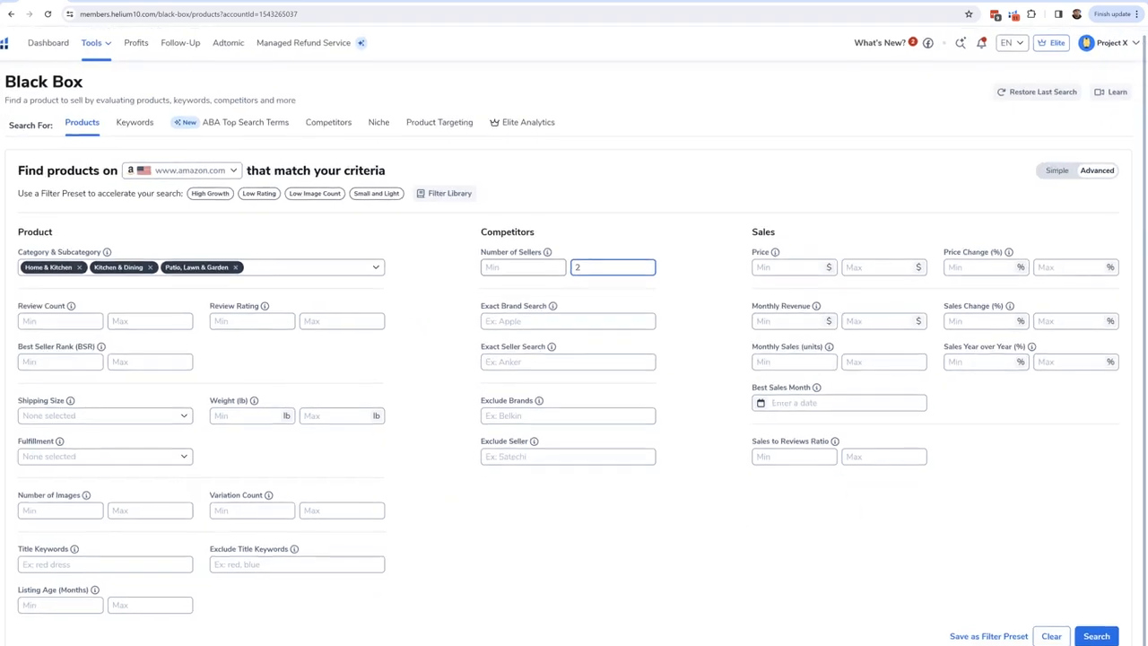
scroll(978, 467, "up", 5)
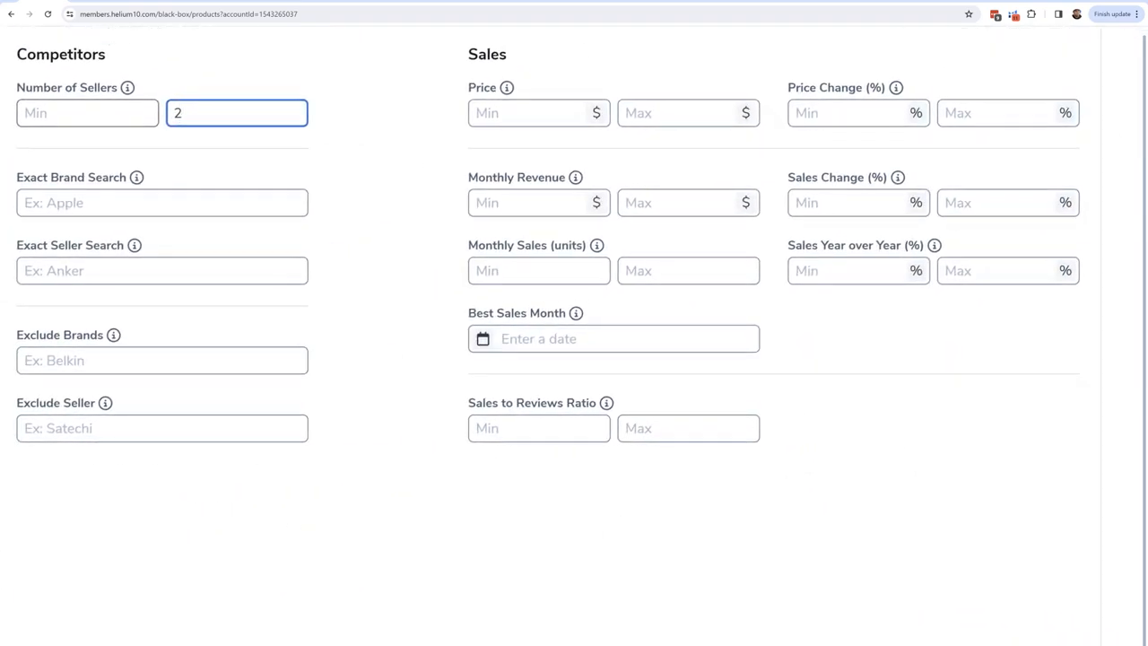
left_click(519, 270)
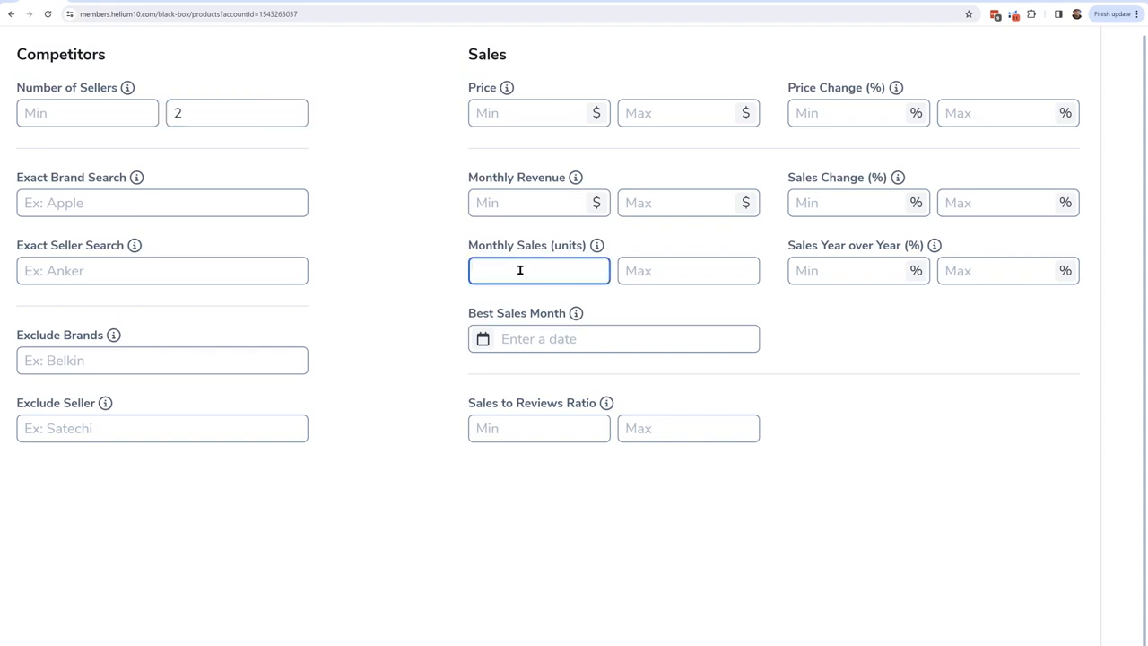
type("150")
left_click(696, 268)
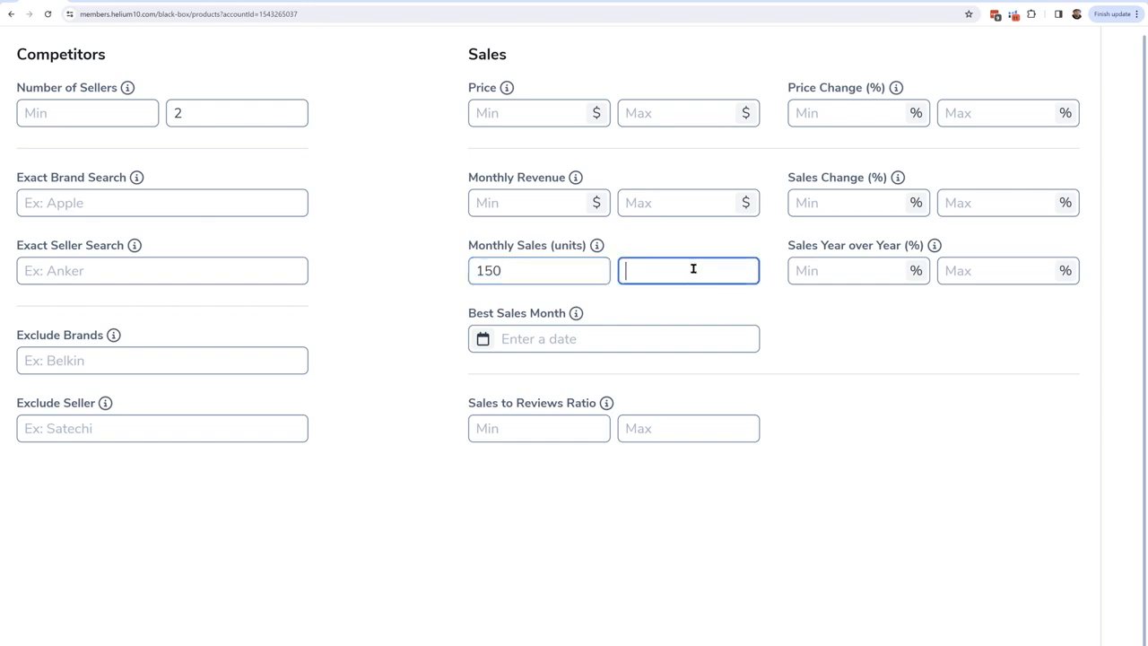
type("400")
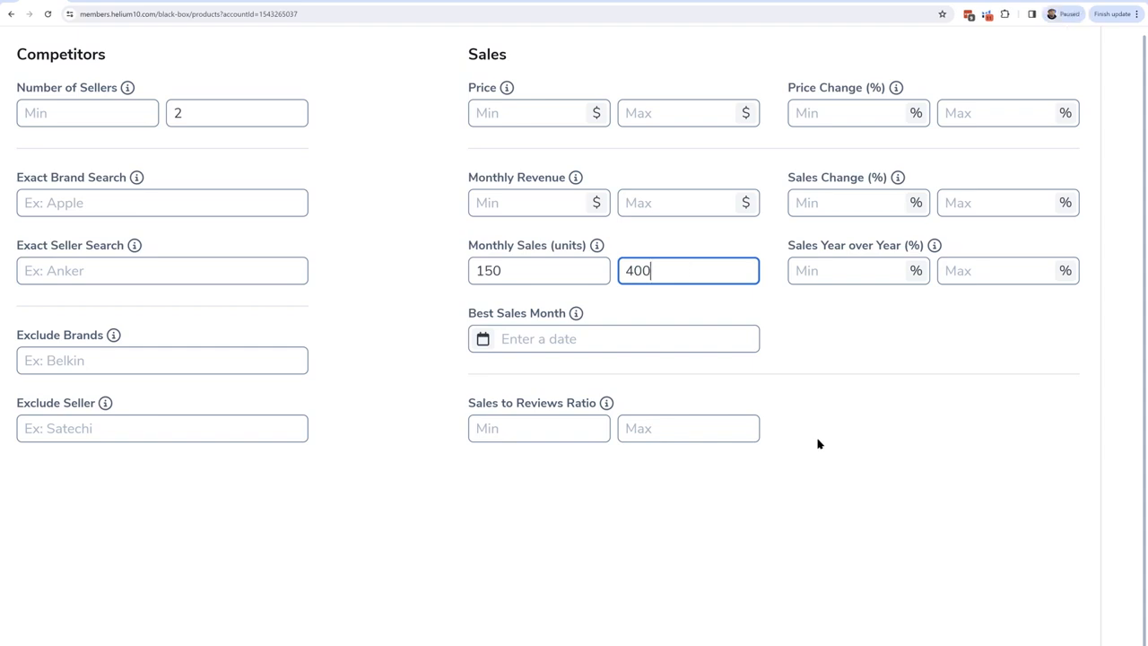
Step: Set the price range filter to a minimum of $20 and a maximum of $40
scroll(689, 511, "down", 3)
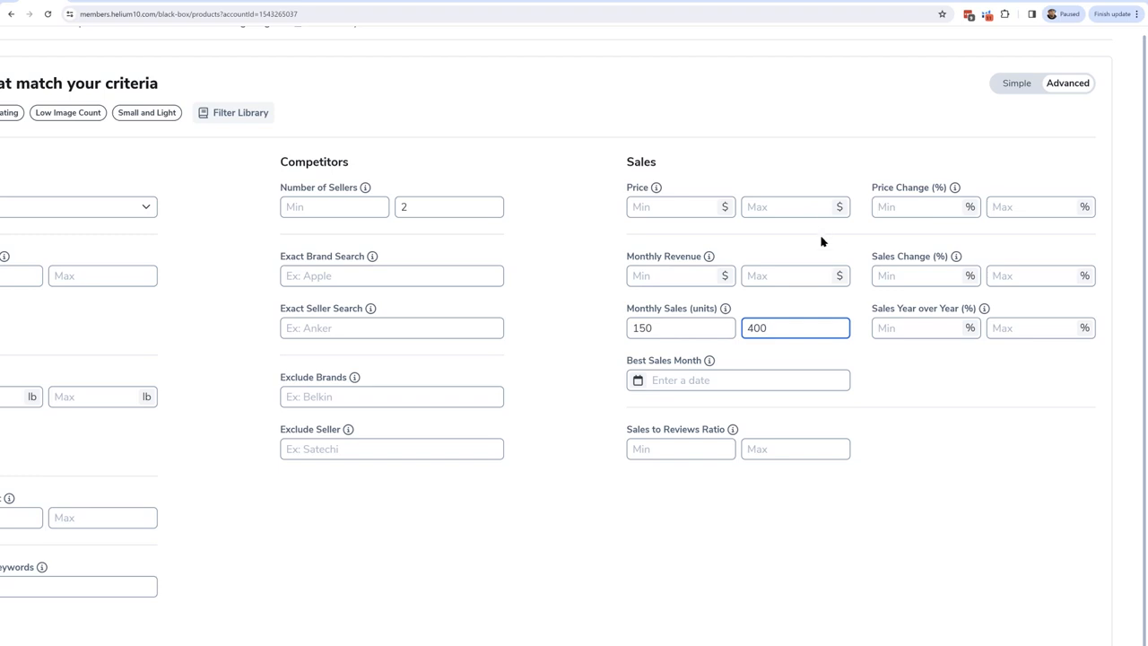
left_click(673, 207)
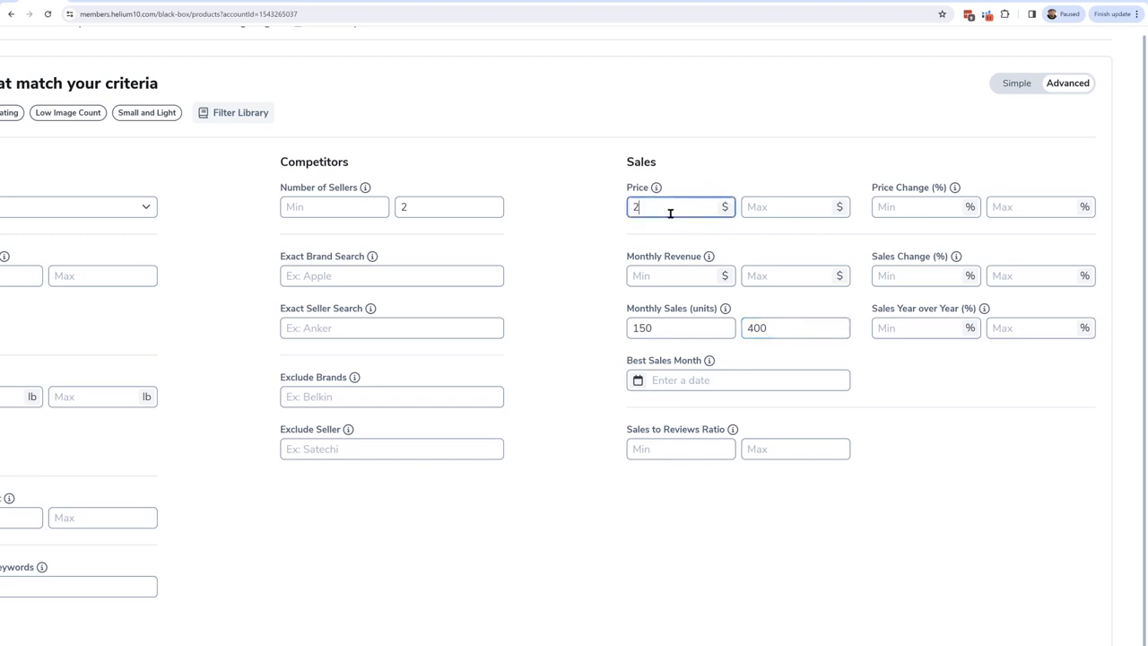
type("20")
left_click(808, 213)
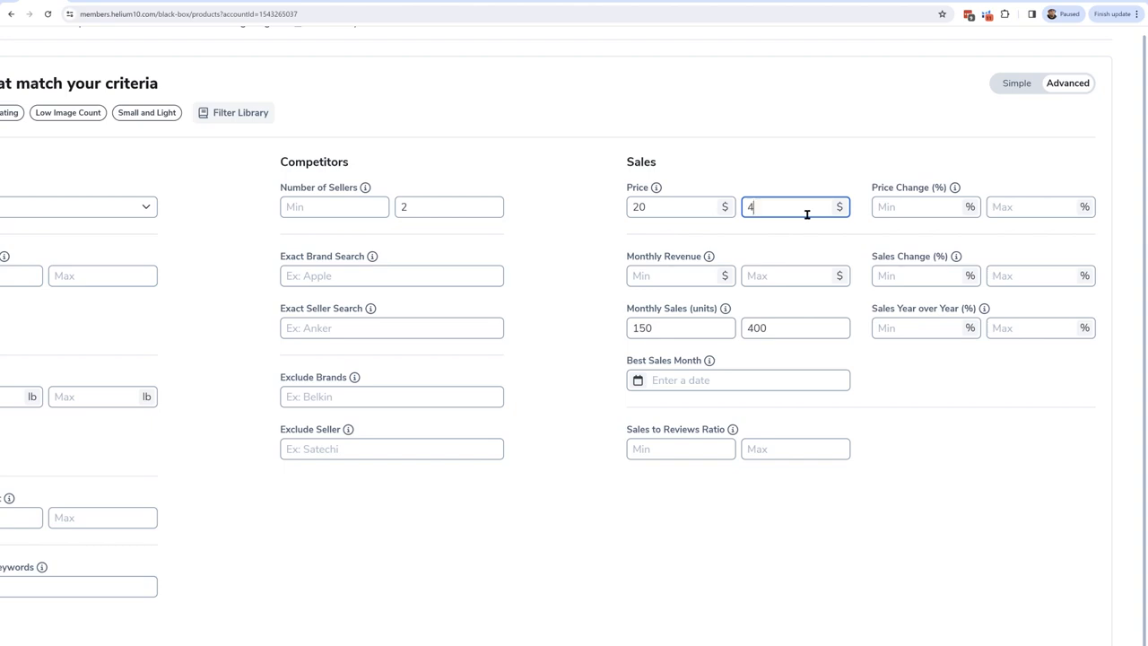
left_click(707, 511)
Step: Set the maximum review count to 150 in the product filters
scroll(805, 512, "down", 3)
scroll(749, 558, "up", 3)
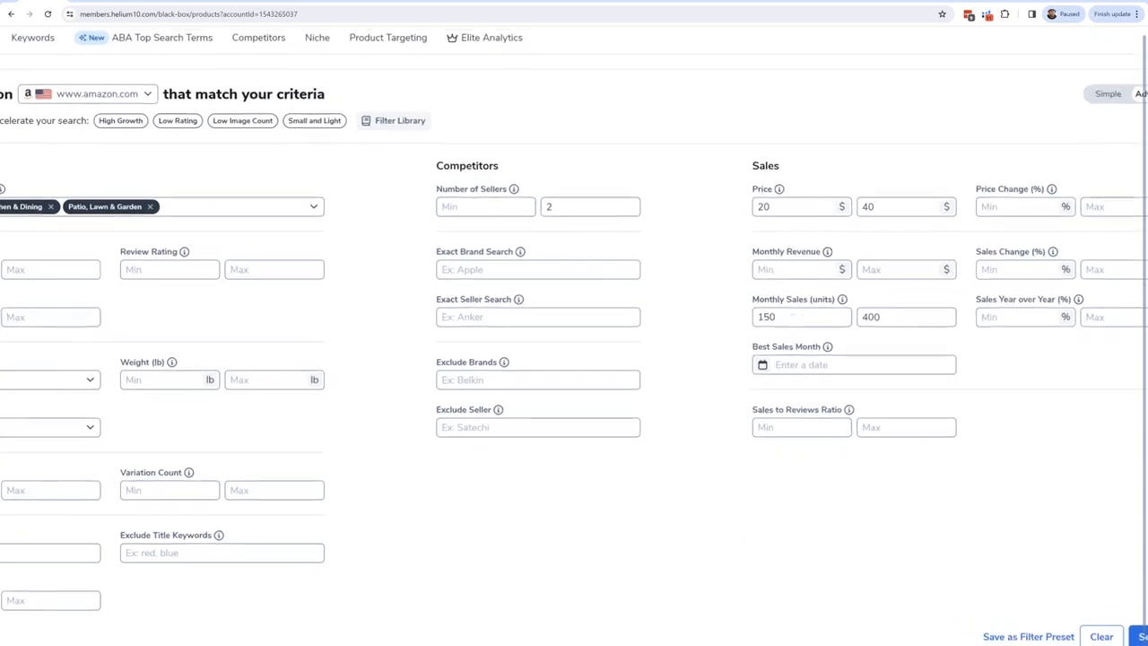
scroll(749, 547, "left", 1)
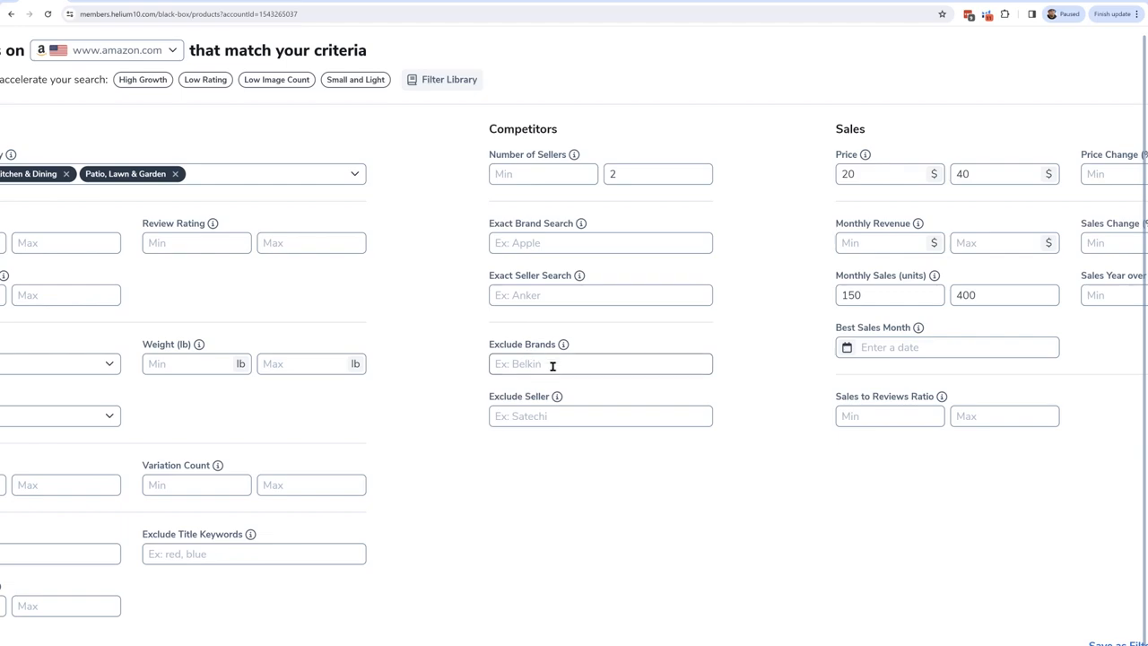
scroll(570, 410, "left", 3)
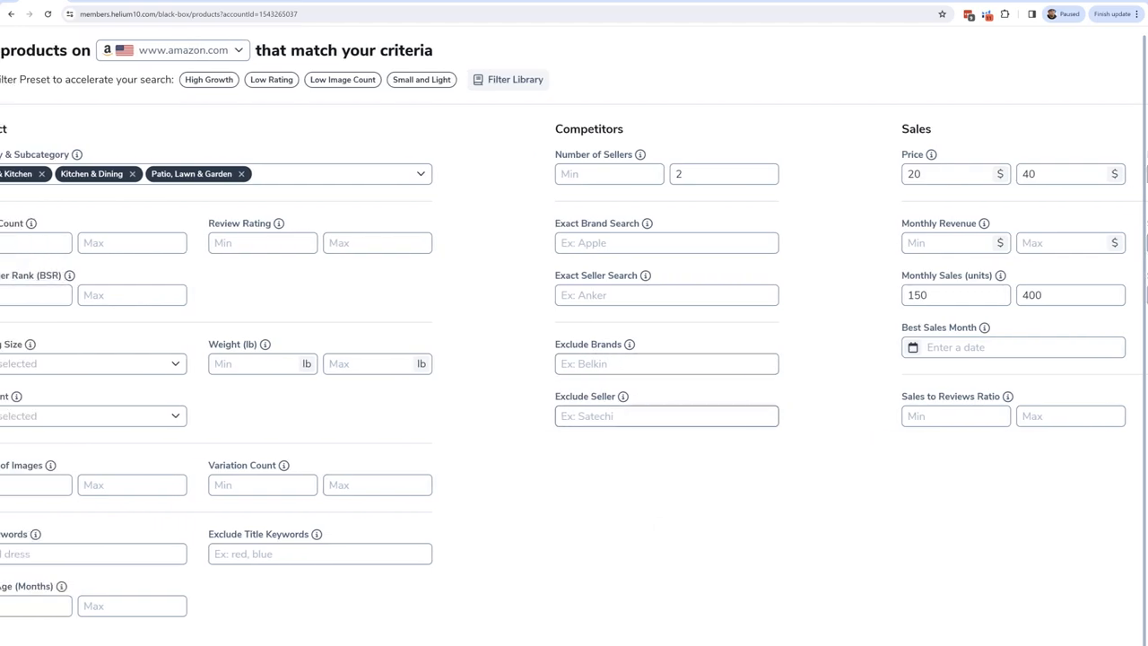
scroll(638, 362, "left", 3)
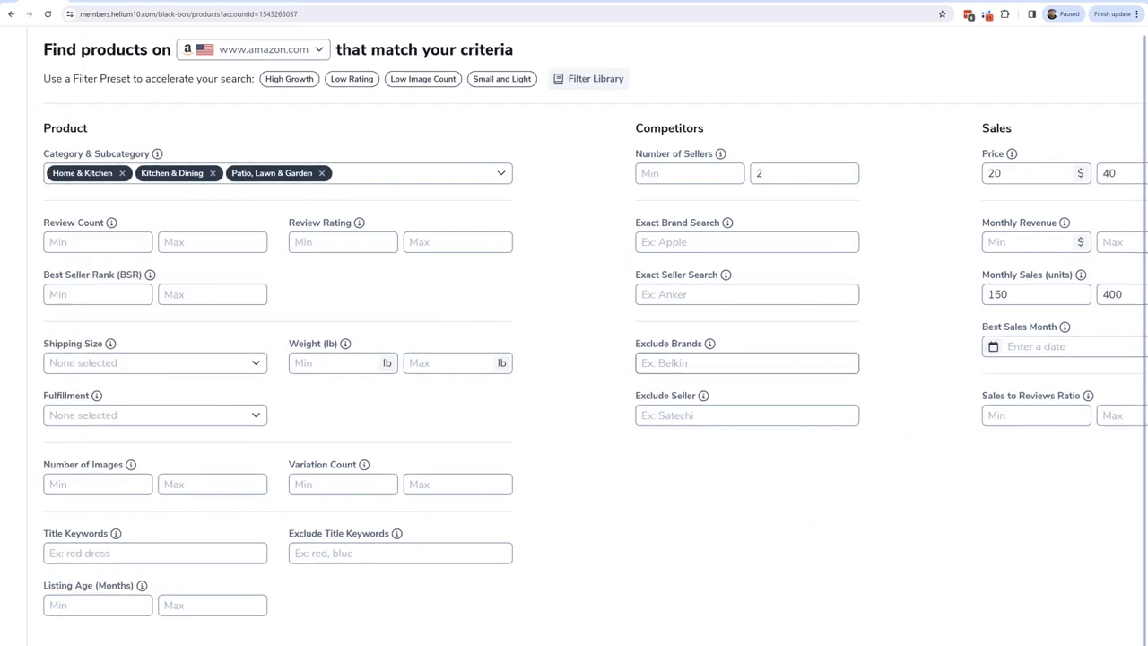
scroll(638, 363, "up", 3)
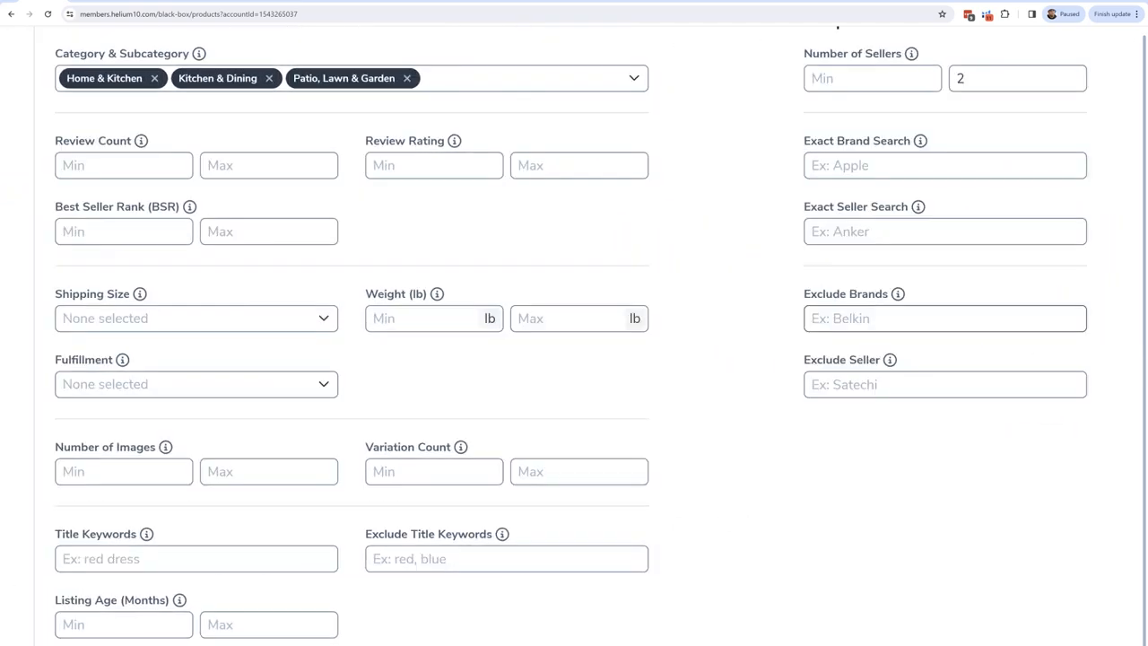
left_click(237, 168)
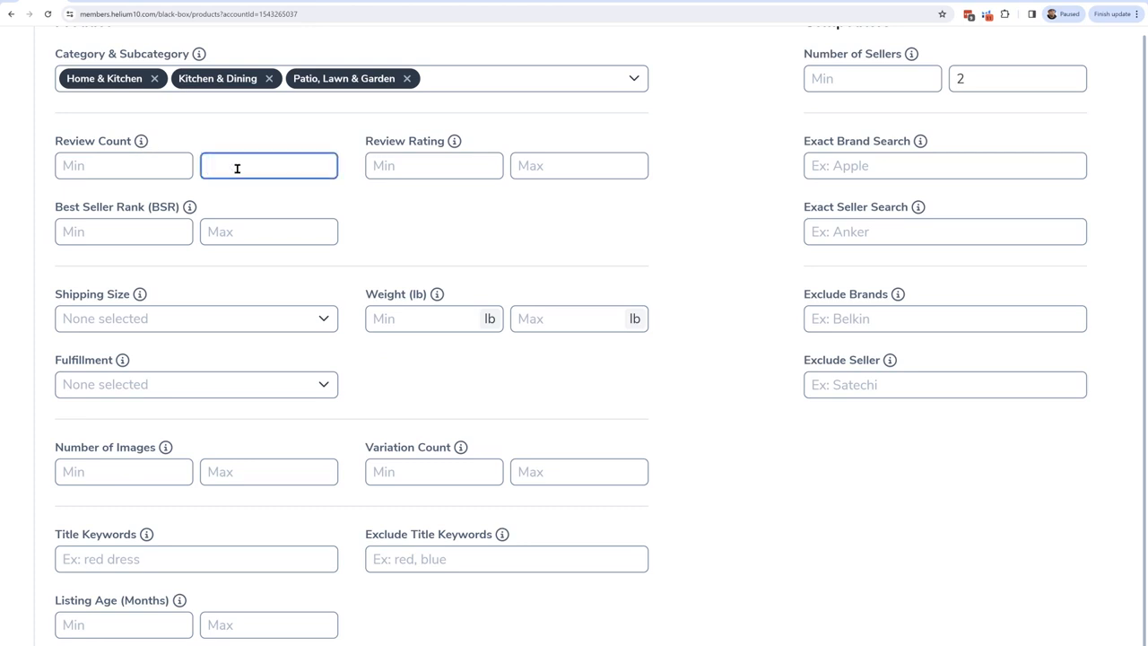
type("150")
Step: Set the maximum number of images to 3 and the maximum variation count to 1
scroll(595, 249, "down", 1)
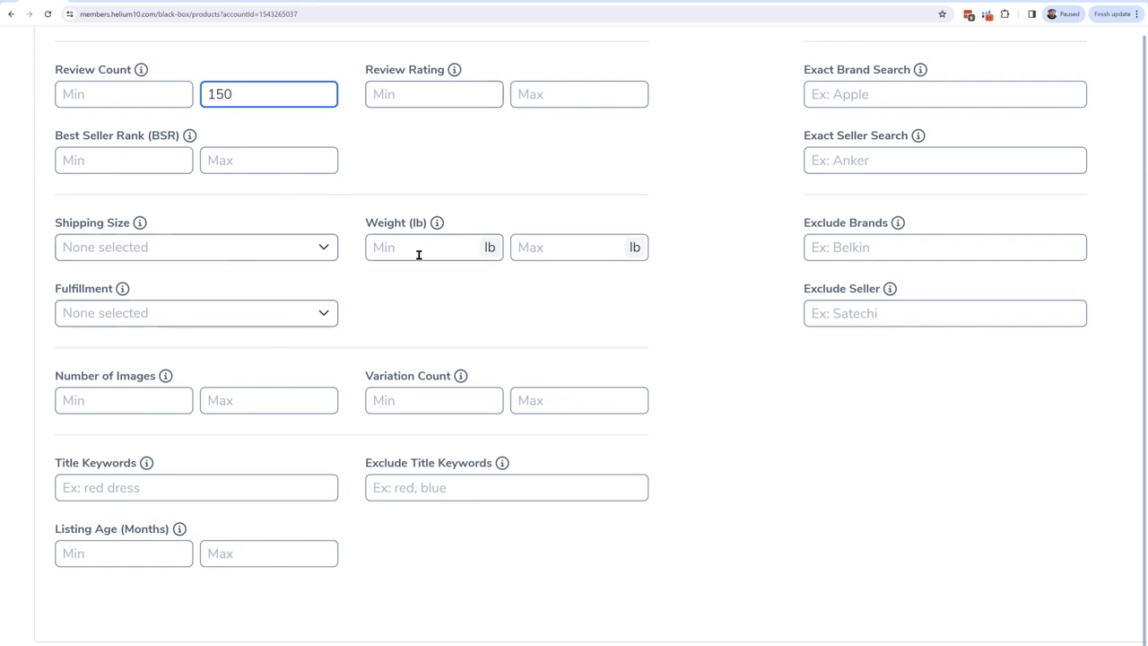
scroll(538, 310, "down", 1)
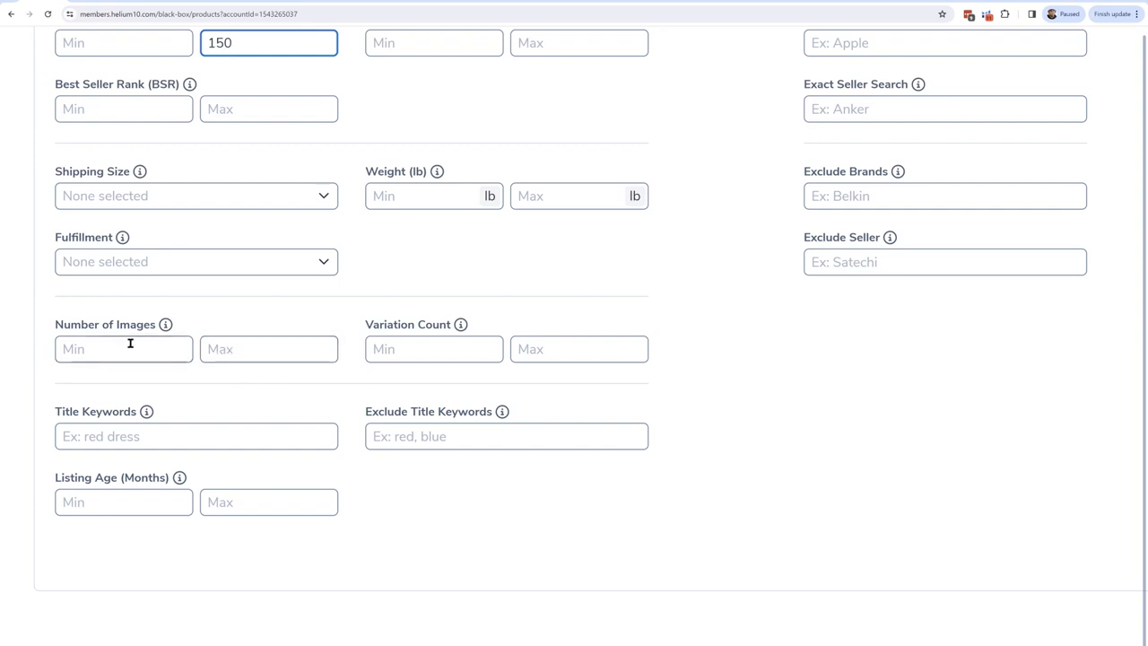
left_click(284, 349)
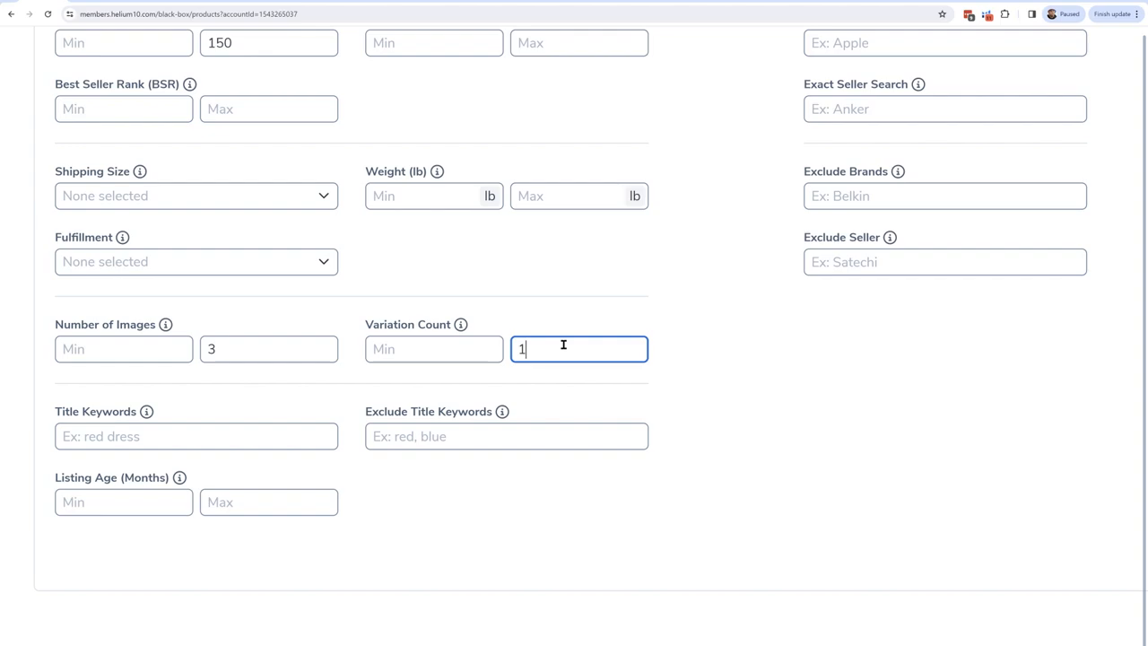
Step: Run the product search with the entered filters and look over the applied criteria and results list
scroll(564, 345, "down", 5)
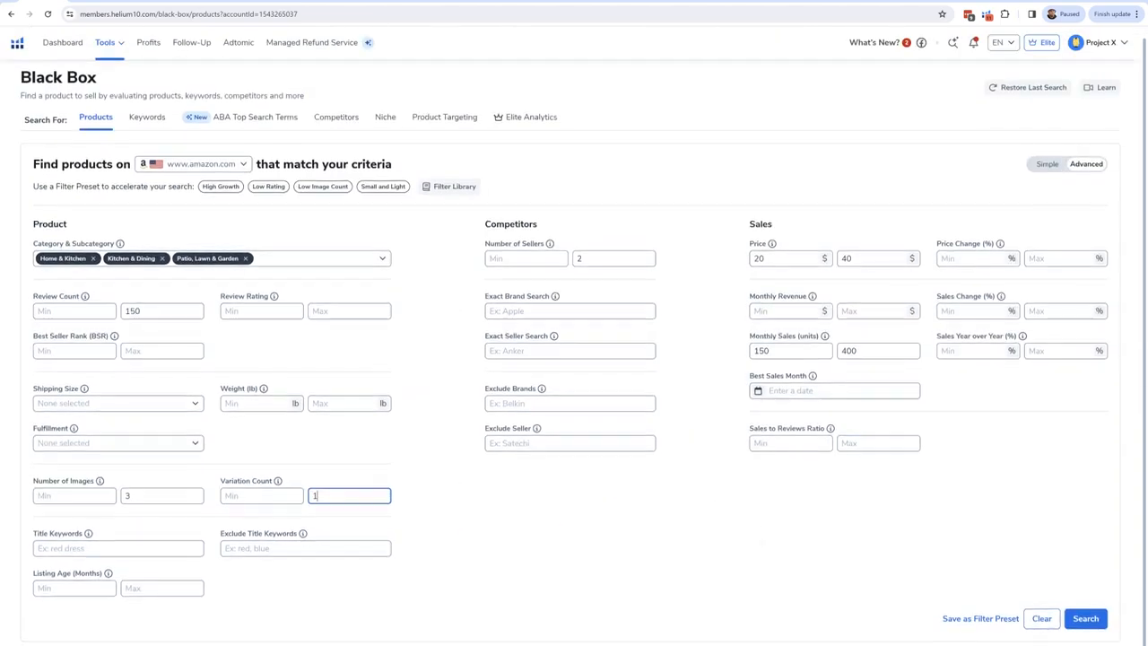
scroll(595, 556, "up", 3)
scroll(596, 556, "down", 3)
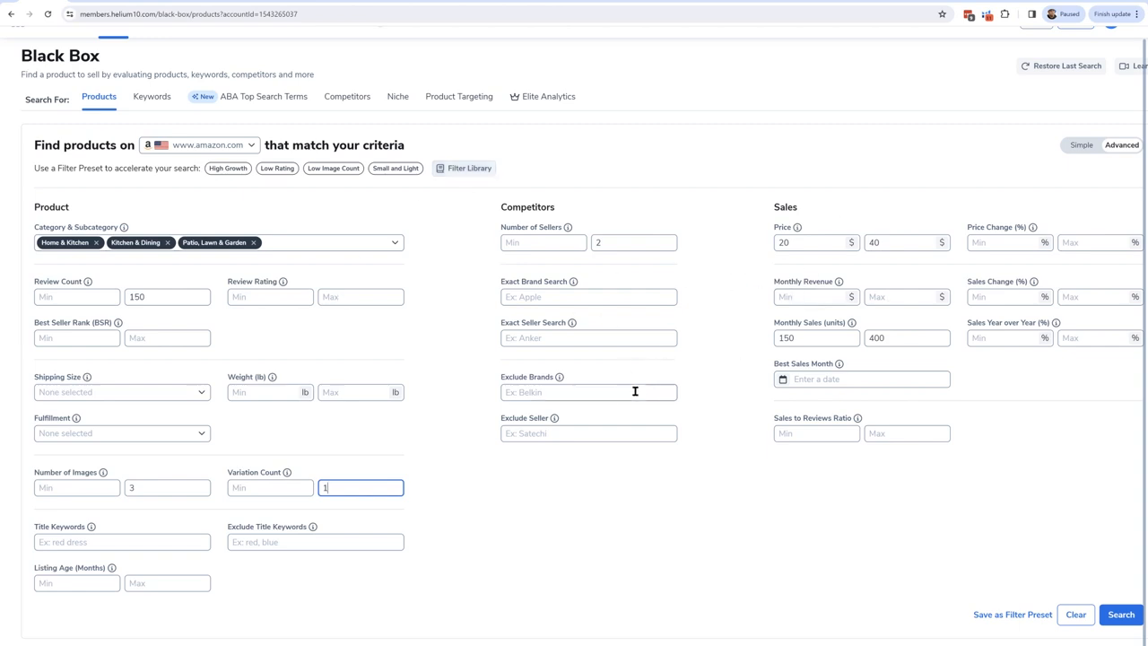
left_click(1121, 615)
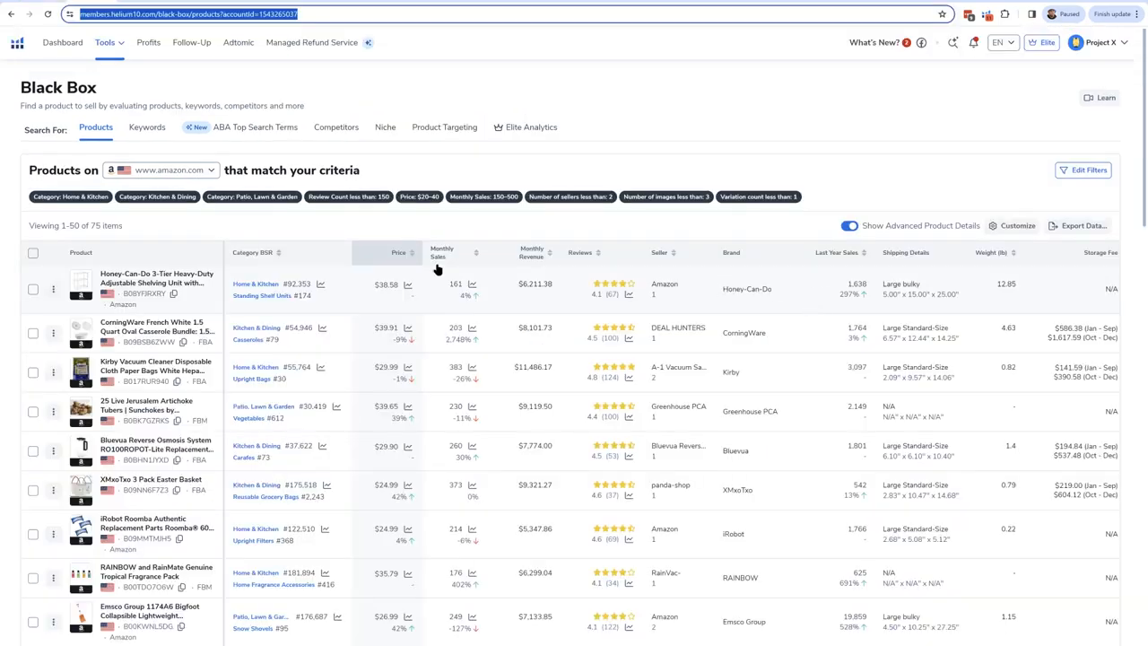
scroll(74, 229, "up", 5, "ctrl")
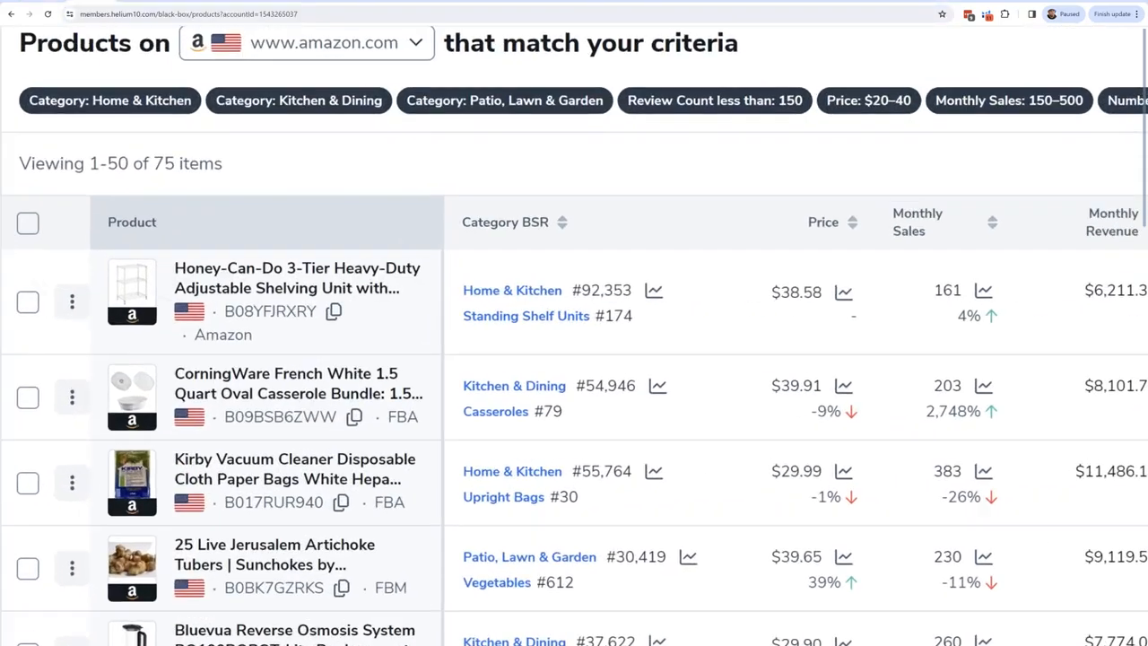
scroll(104, 238, "down", 3, "ctrl")
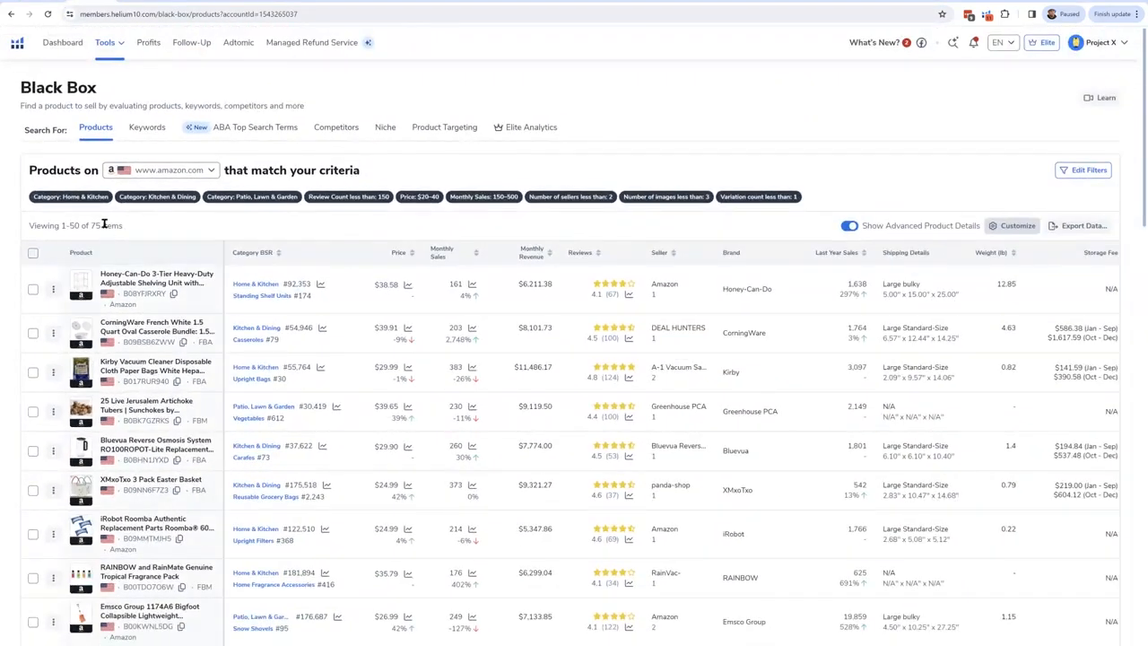